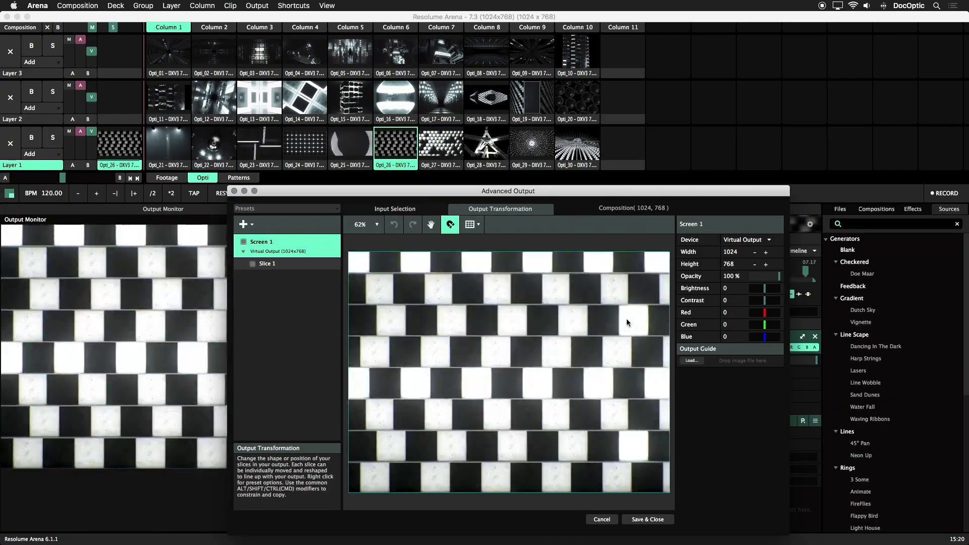
# Step: Set Slice 1's output size to 384 wide by 192 high and move it to the top-left corner of the output canvas
pyautogui.click(627, 320)
pyautogui.click(732, 301)
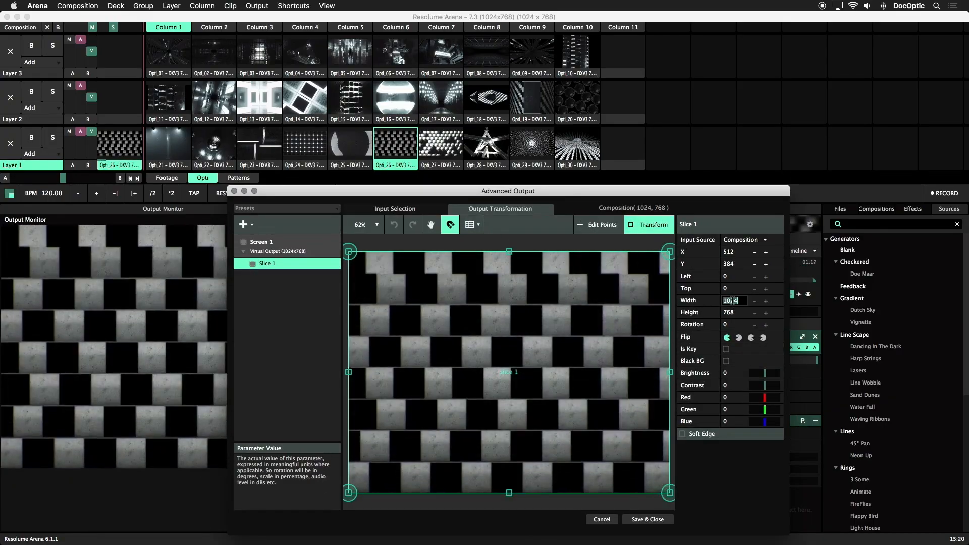
pyautogui.write('384')
pyautogui.press('Tab')
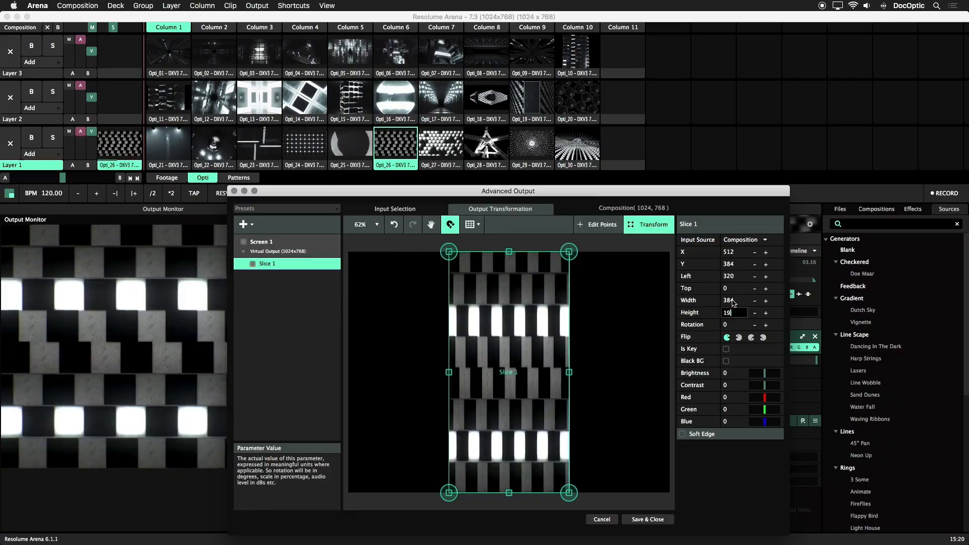
pyautogui.write('192')
pyautogui.press('Return')
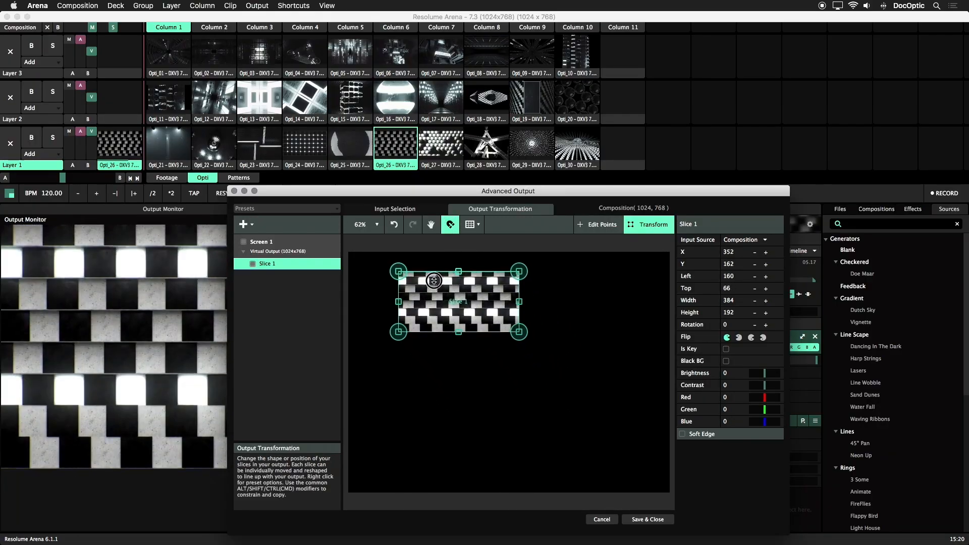
pyautogui.moveTo(407, 262); pyautogui.dragTo(388, 262)
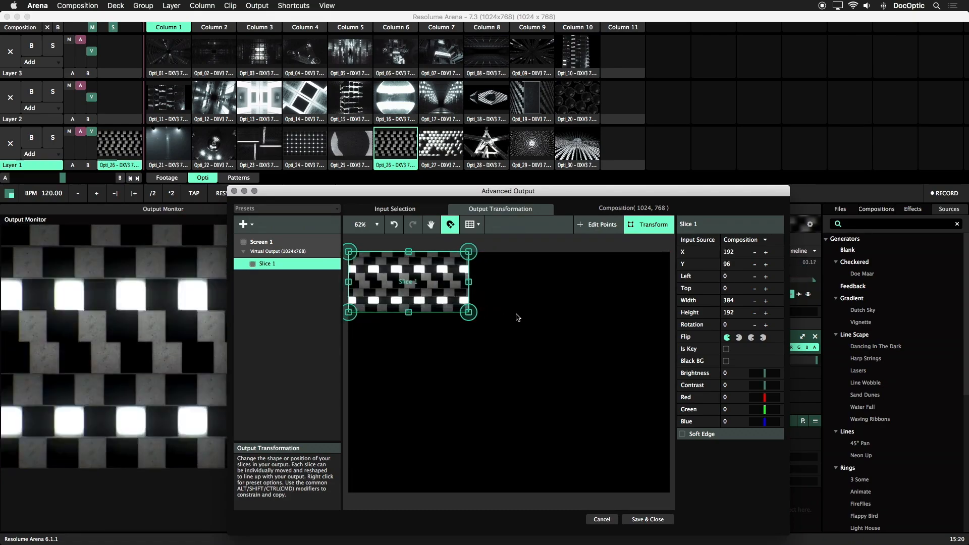
# Step: Match Slice 1's input selection to its output shape, and enlarge it to 1024 by 512 centered on the composition
pyautogui.click(411, 209)
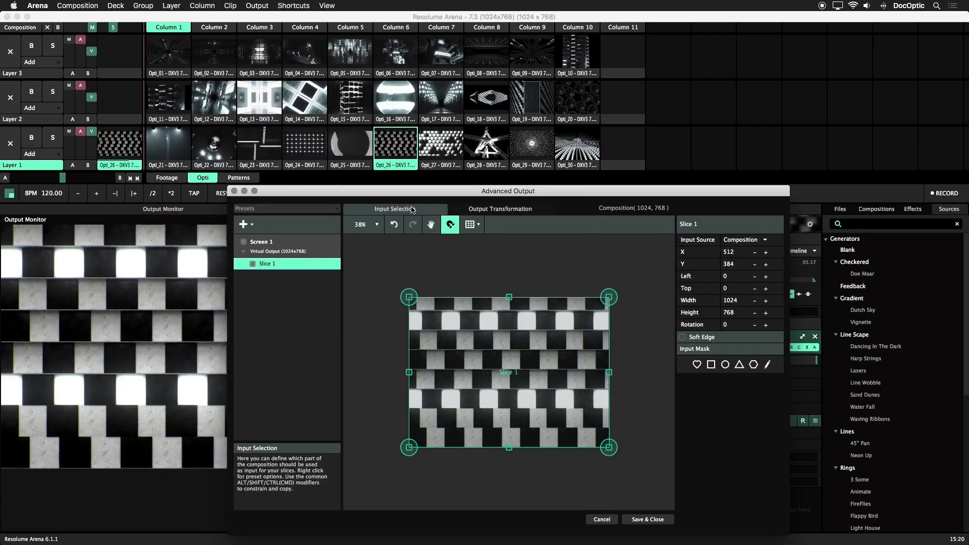
pyautogui.rightClick(460, 315)
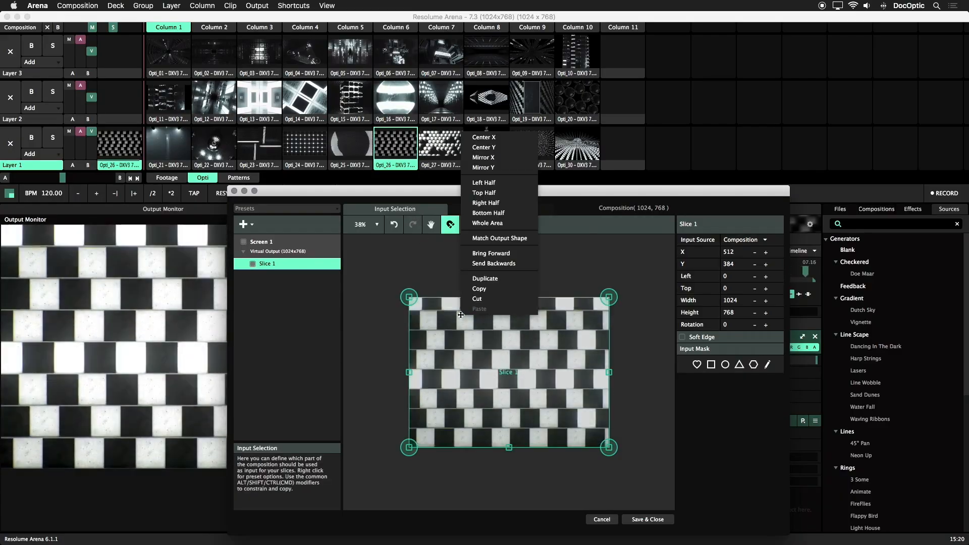
pyautogui.click(511, 240)
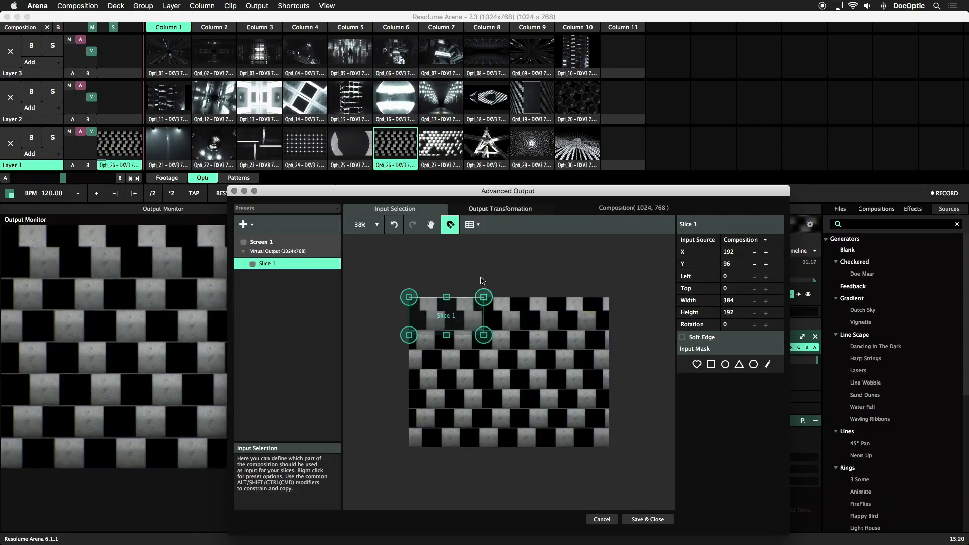
pyautogui.moveTo(466, 316); pyautogui.dragTo(529, 372)
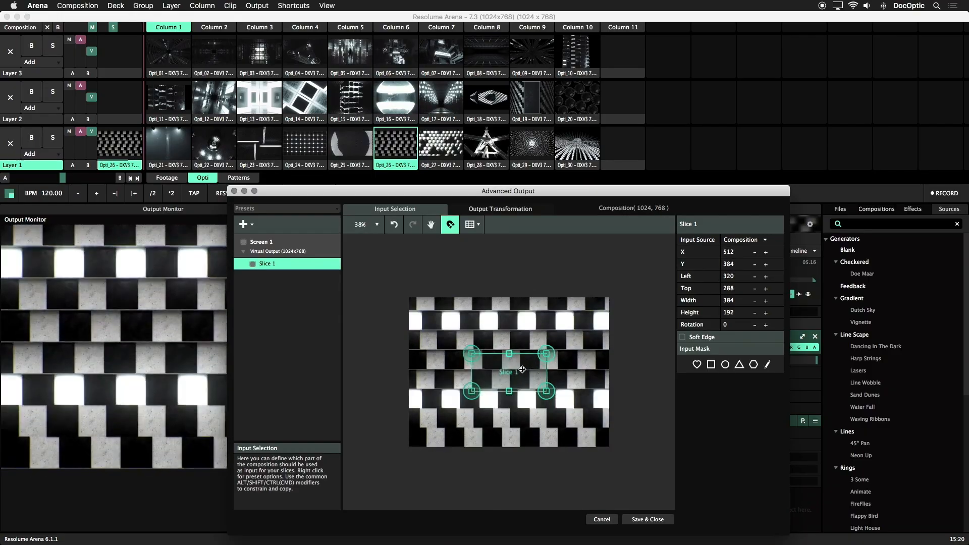
pyautogui.moveTo(546, 354); pyautogui.dragTo(592, 341)
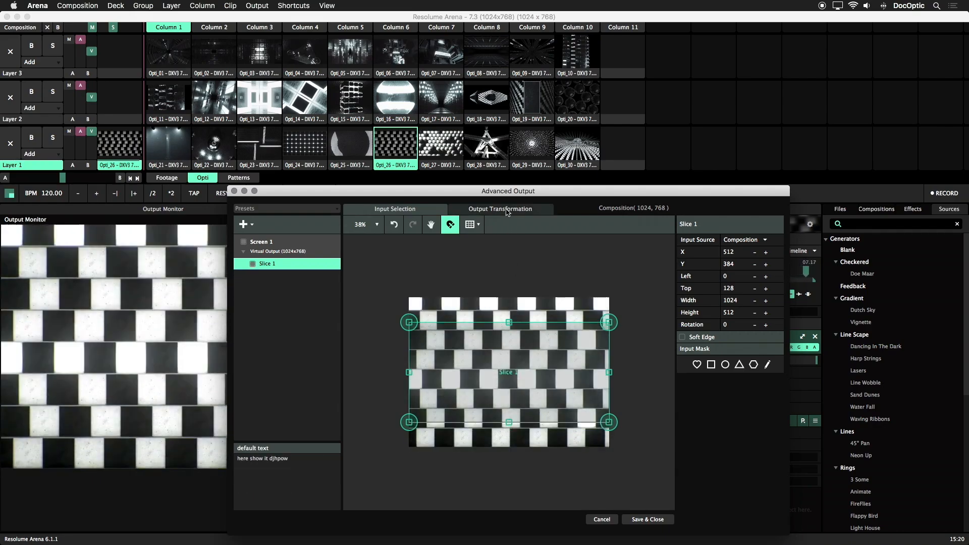
# Step: Play the Opti_25 clip on Layer 1 and compare Slice 1's output transformation with its input selection
pyautogui.click(507, 210)
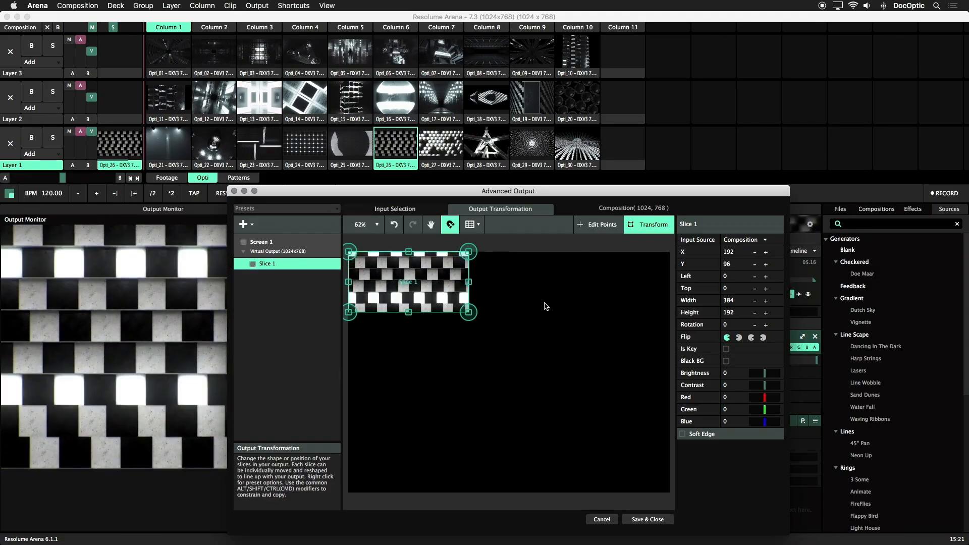
pyautogui.click(359, 150)
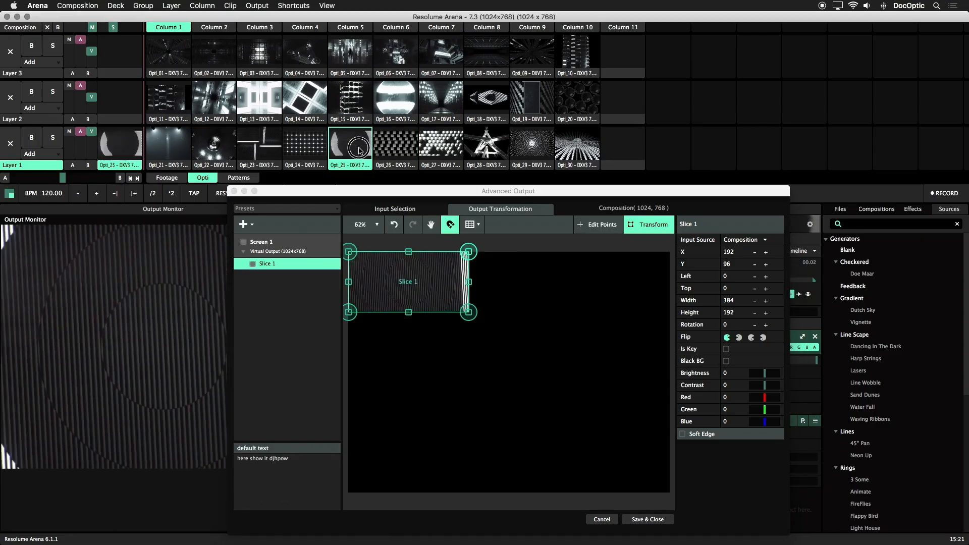
pyautogui.click(430, 212)
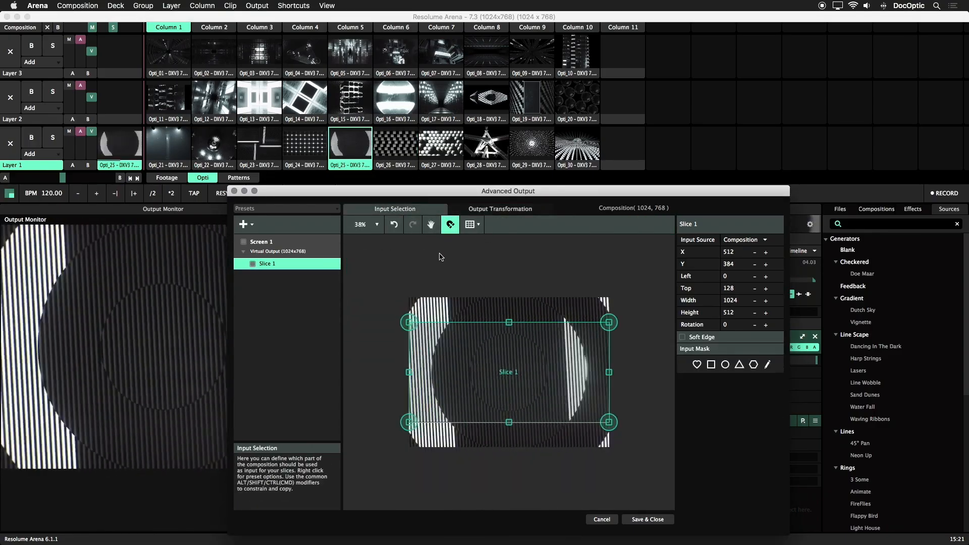
pyautogui.click(488, 210)
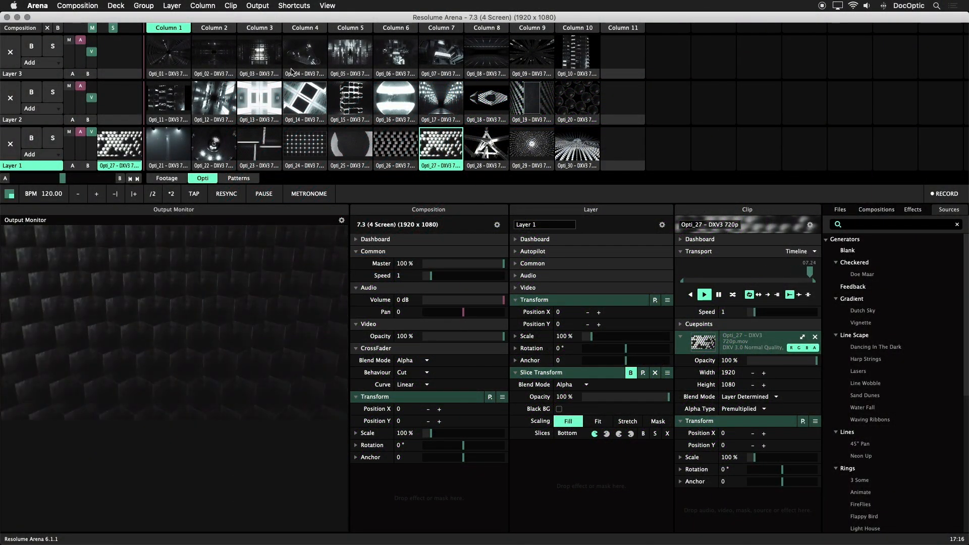
# Step: Open the advanced output setup and inspect the output sizes of the Center, Right Wing and Bottom slices
pyautogui.click(256, 6)
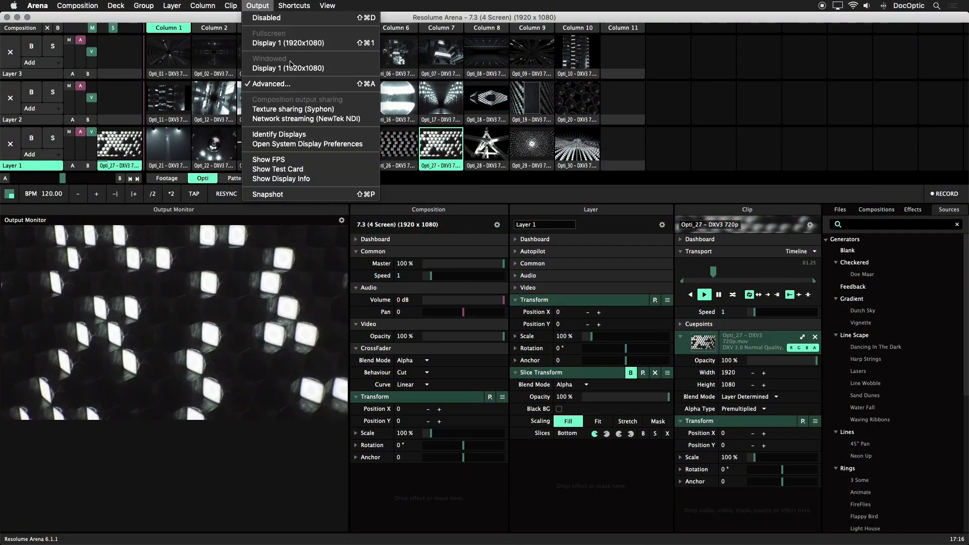
pyautogui.click(293, 84)
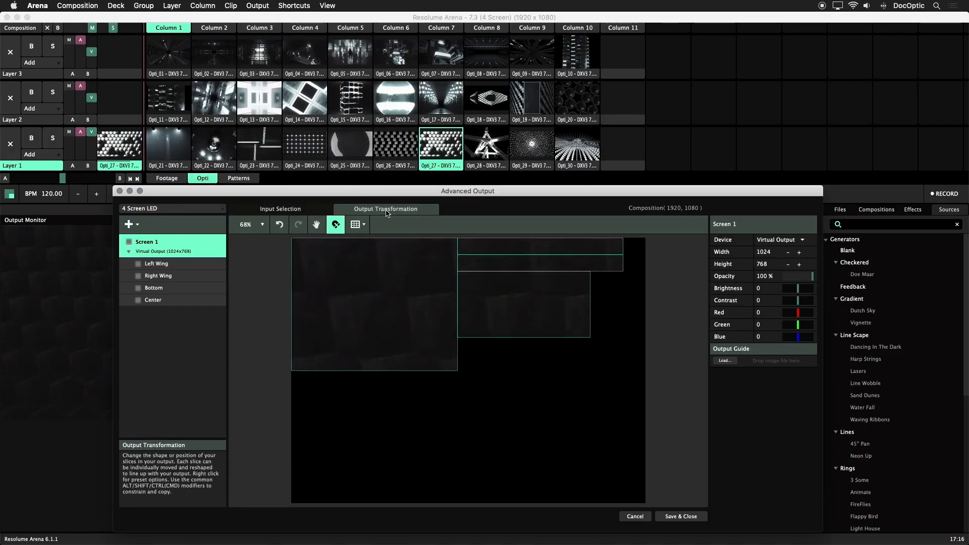
pyautogui.click(403, 251)
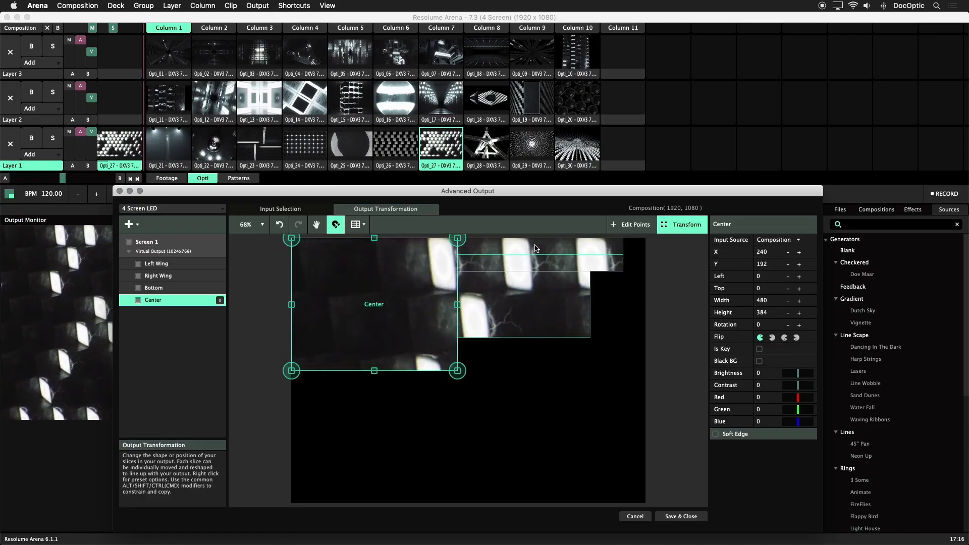
pyautogui.click(525, 263)
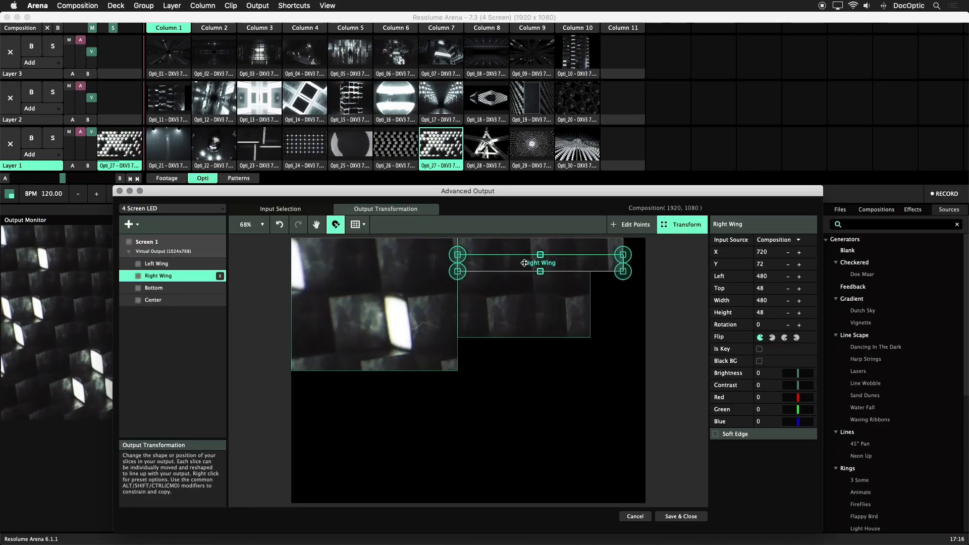
pyautogui.click(539, 322)
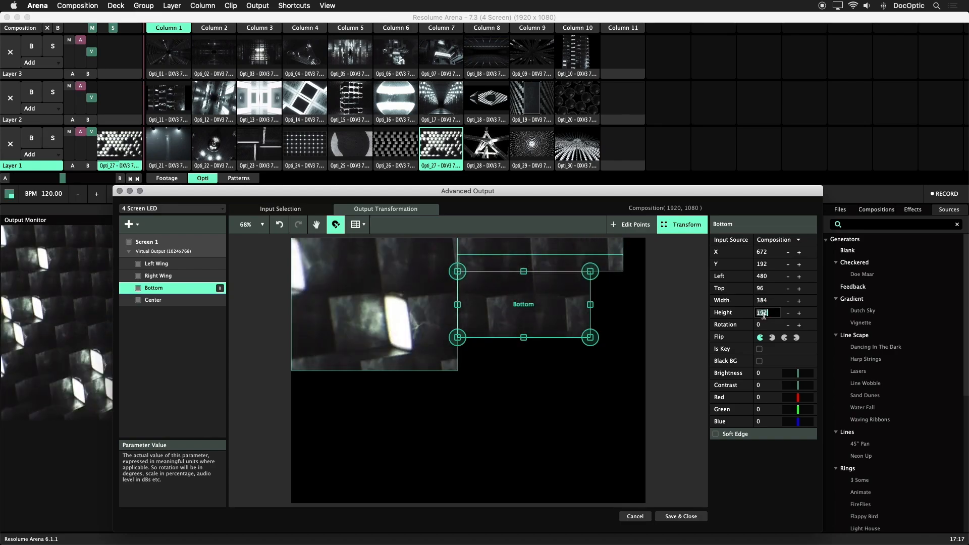
# Step: Match the input selection of all four slices, Left Wing through Center, to their output shapes and compare both views
pyautogui.click(318, 207)
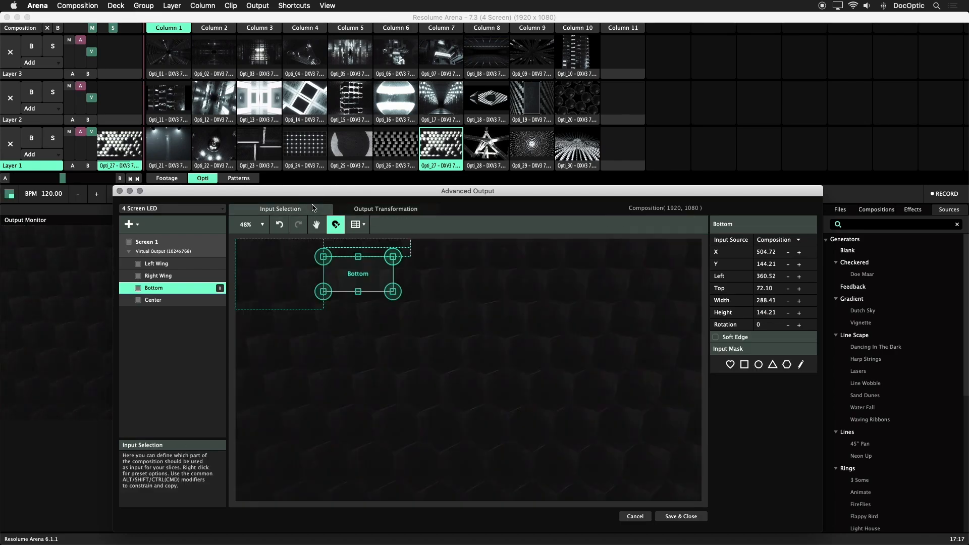
pyautogui.click(174, 263)
pyautogui.keyDown('shift'); pyautogui.click(189, 299); pyautogui.keyUp('shift')
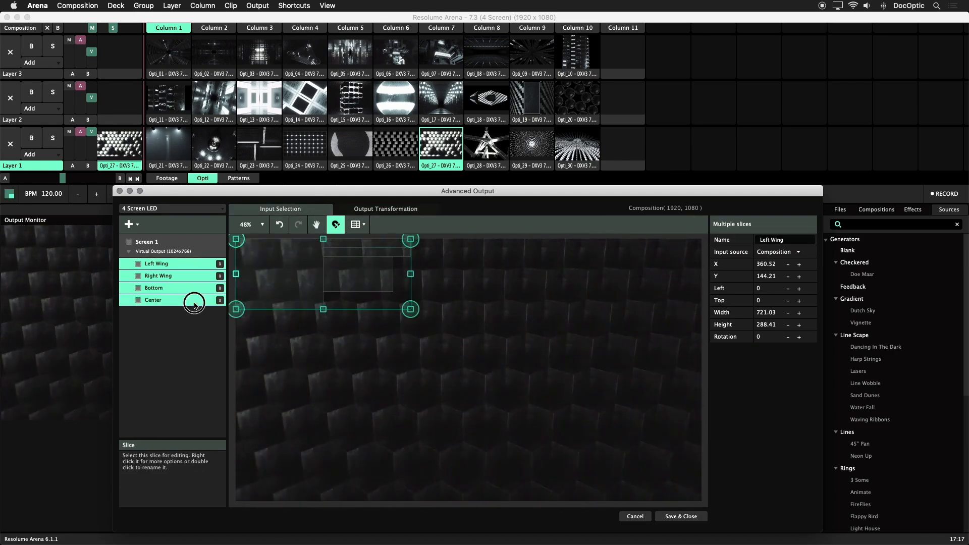
pyautogui.rightClick(190, 300)
pyautogui.click(222, 204)
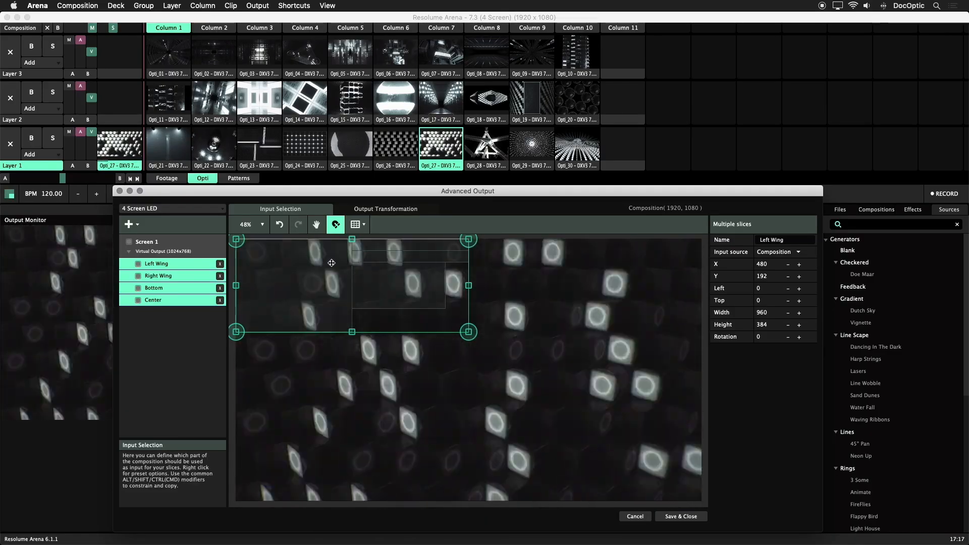
pyautogui.click(380, 209)
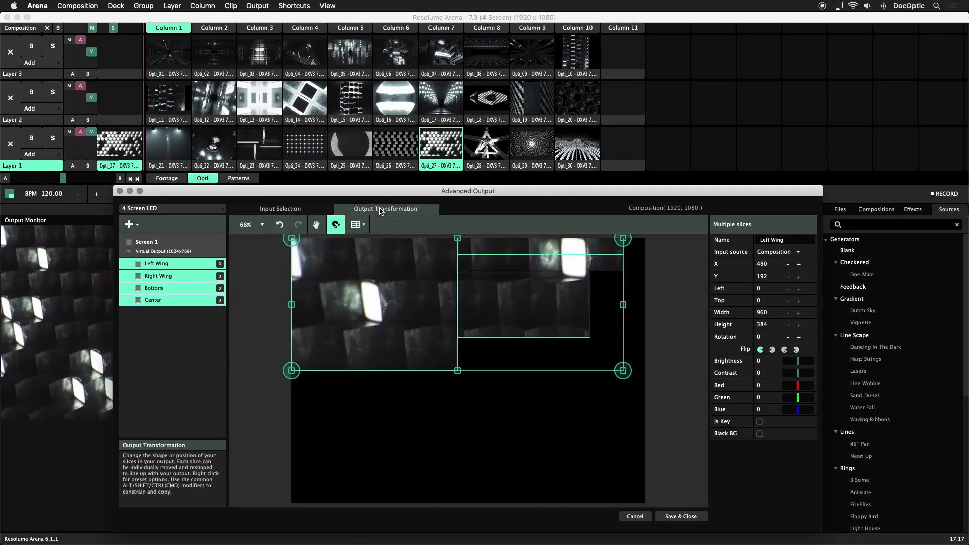
pyautogui.click(286, 211)
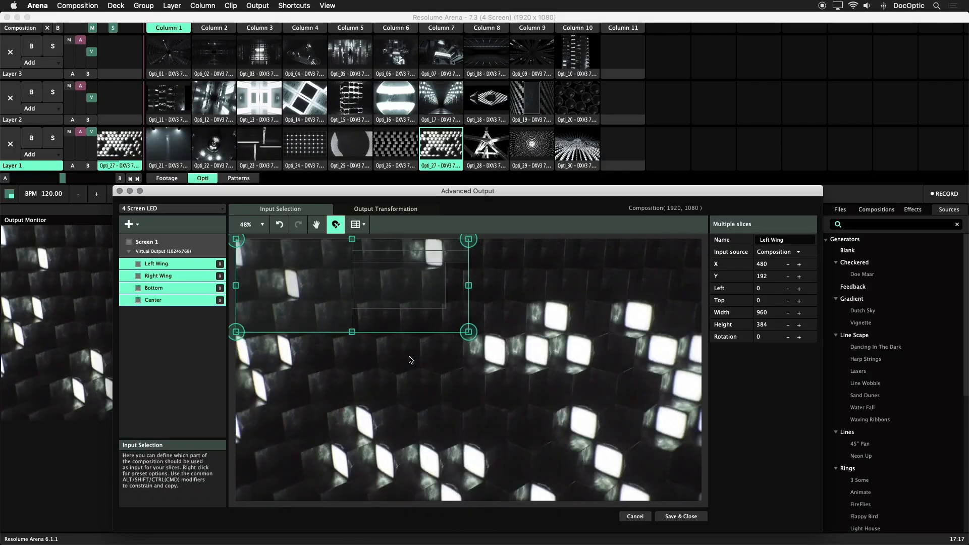
# Step: Load LED Structure.png as the input guide for Screen 1 and set the guide opacity to 57%
pyautogui.click(411, 360)
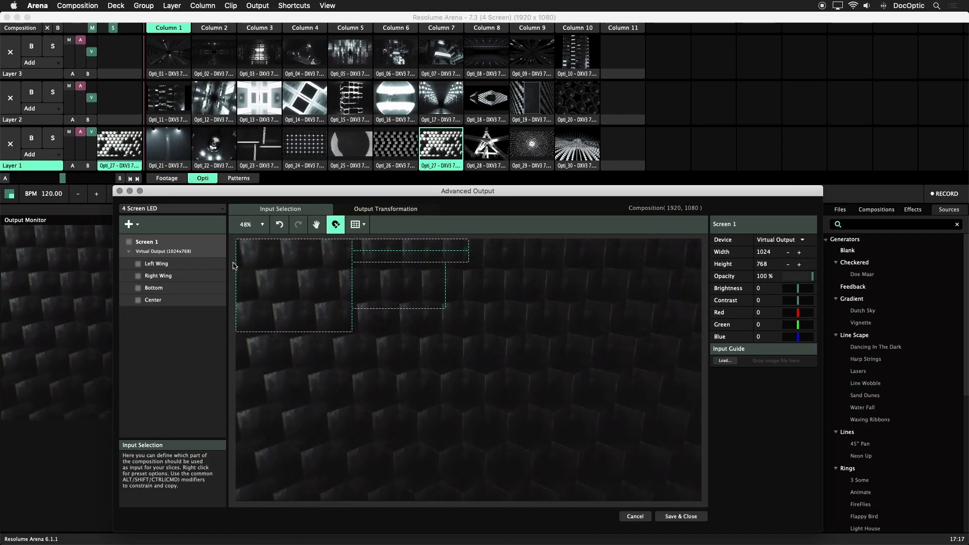
pyautogui.click(197, 248)
pyautogui.click(726, 361)
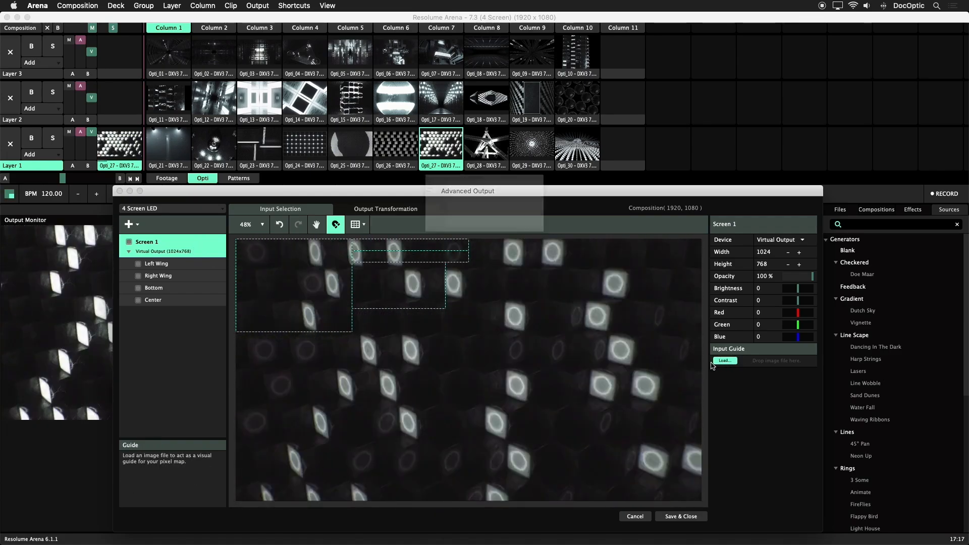
pyautogui.click(392, 114)
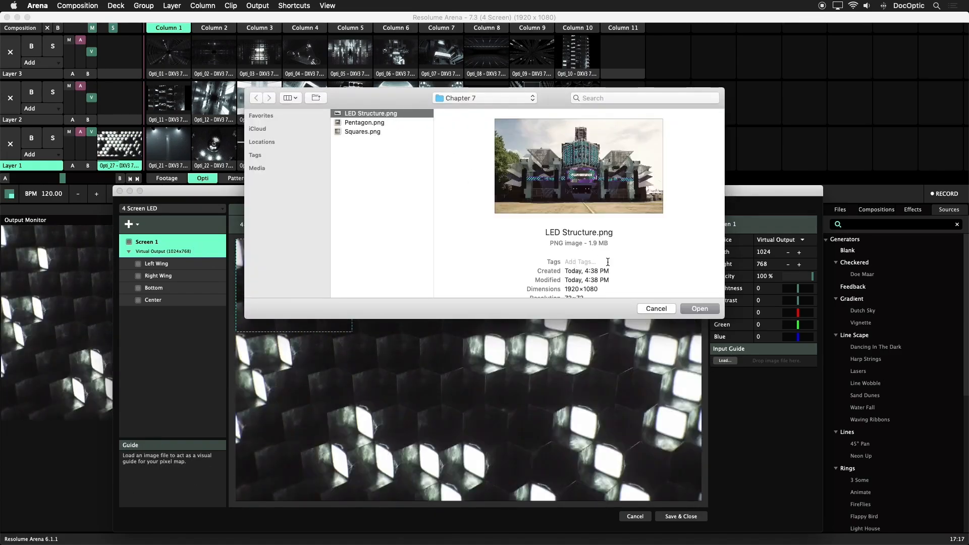
pyautogui.click(699, 309)
pyautogui.moveTo(797, 362); pyautogui.dragTo(801, 364)
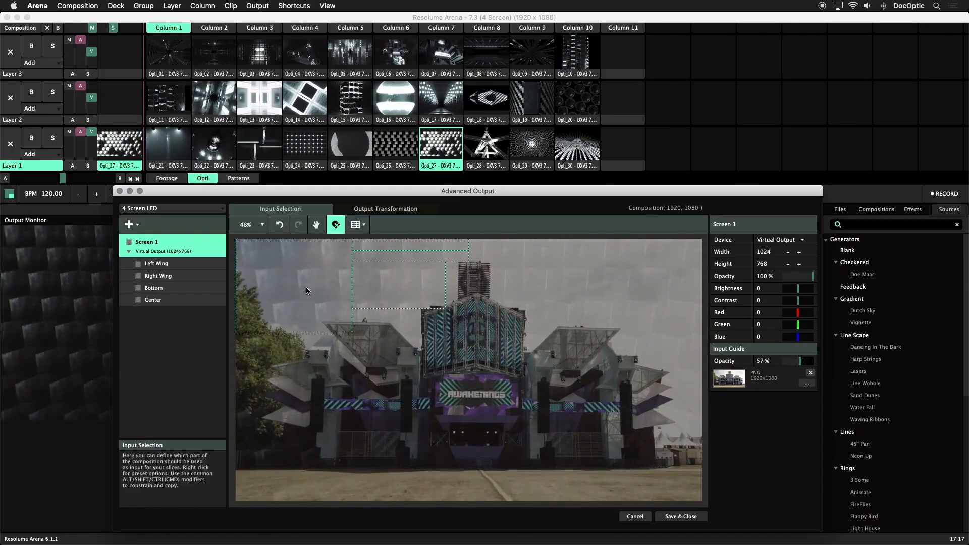
# Step: Arrange the input slices over the guide photo: Center above Bottom on the central tower, Right Wing to its left, Left Wing to its right
pyautogui.moveTo(409, 292); pyautogui.dragTo(305, 362)
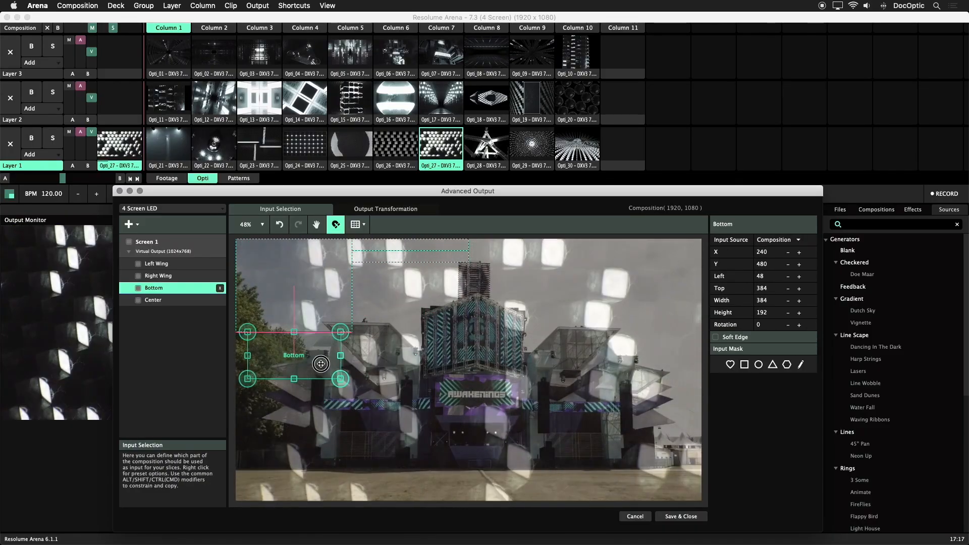
pyautogui.click(310, 304)
pyautogui.moveTo(376, 313); pyautogui.dragTo(324, 348)
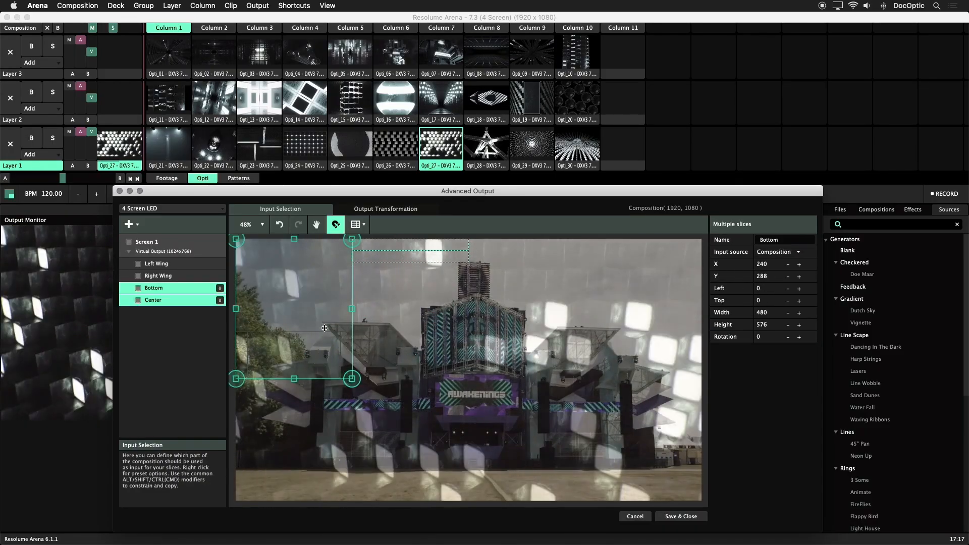
pyautogui.moveTo(324, 300); pyautogui.dragTo(496, 362)
pyautogui.moveTo(417, 255); pyautogui.dragTo(371, 399)
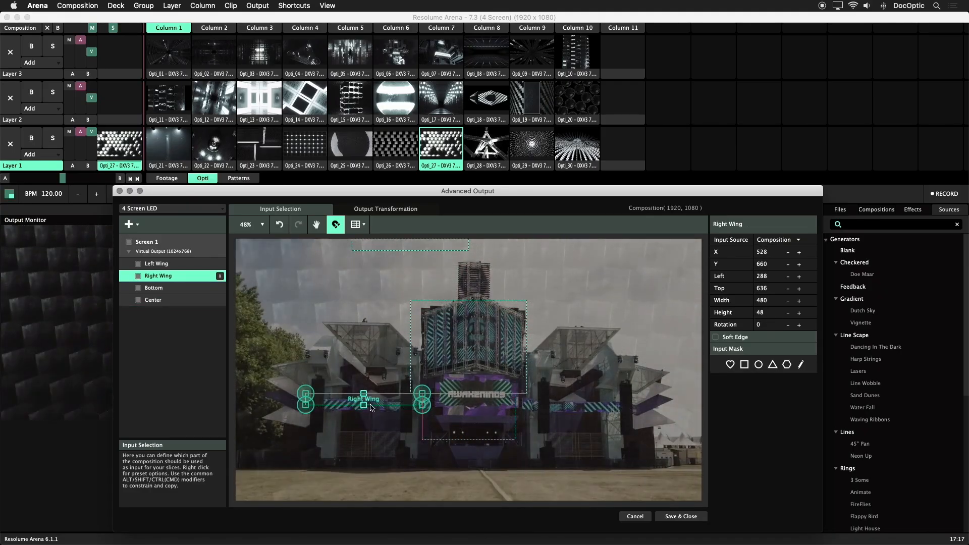
pyautogui.moveTo(411, 240); pyautogui.dragTo(573, 400)
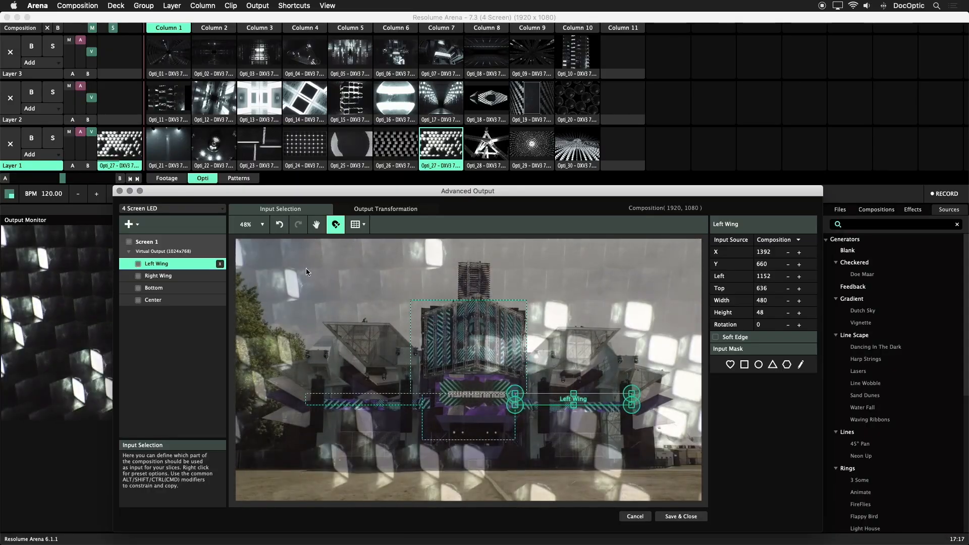
# Step: Select all four input slices, scale them proportionally to the full 1920 width, and center the group at X 960, Y 540
pyautogui.moveTo(299, 272); pyautogui.dragTo(444, 408)
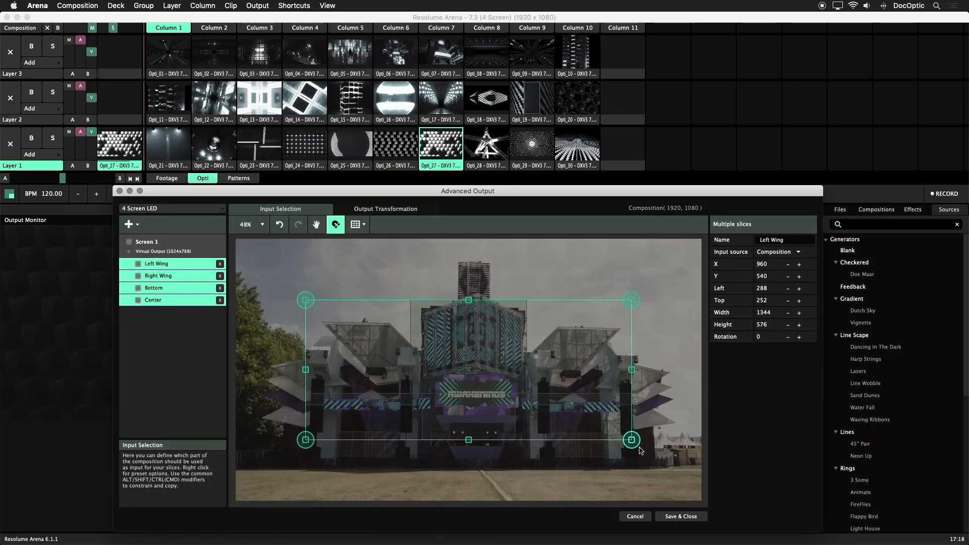
pyautogui.moveTo(631, 441); pyautogui.dragTo(701, 469)
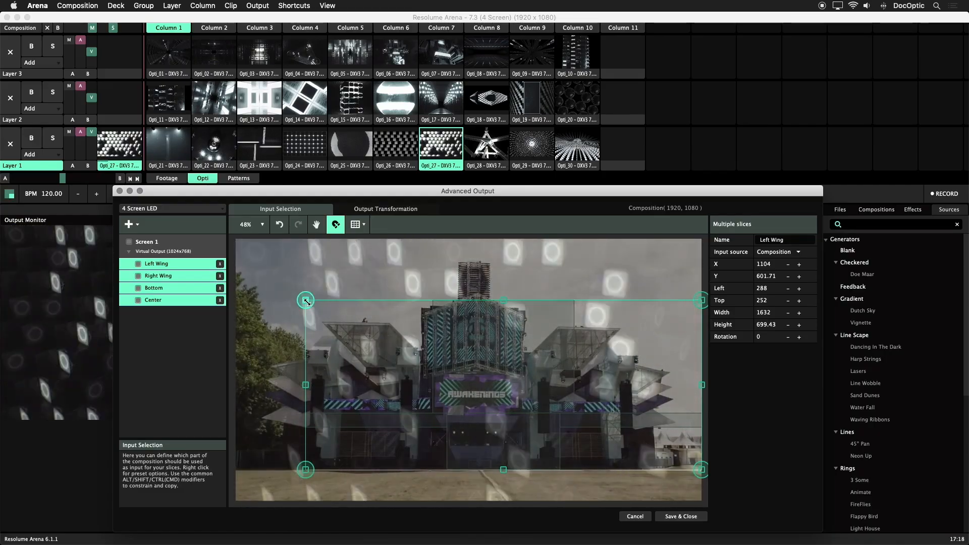
pyautogui.moveTo(441, 355); pyautogui.dragTo(407, 349)
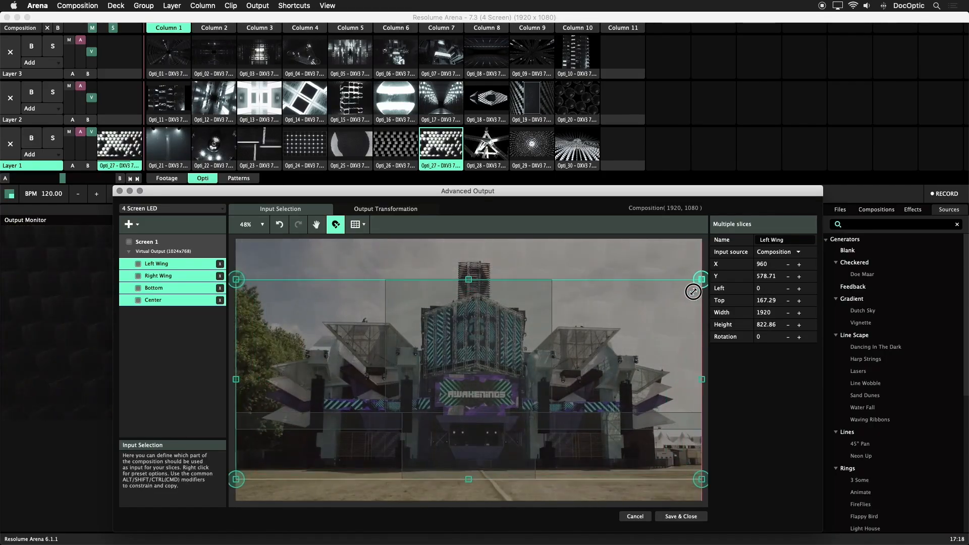
pyautogui.moveTo(660, 322); pyautogui.dragTo(659, 313)
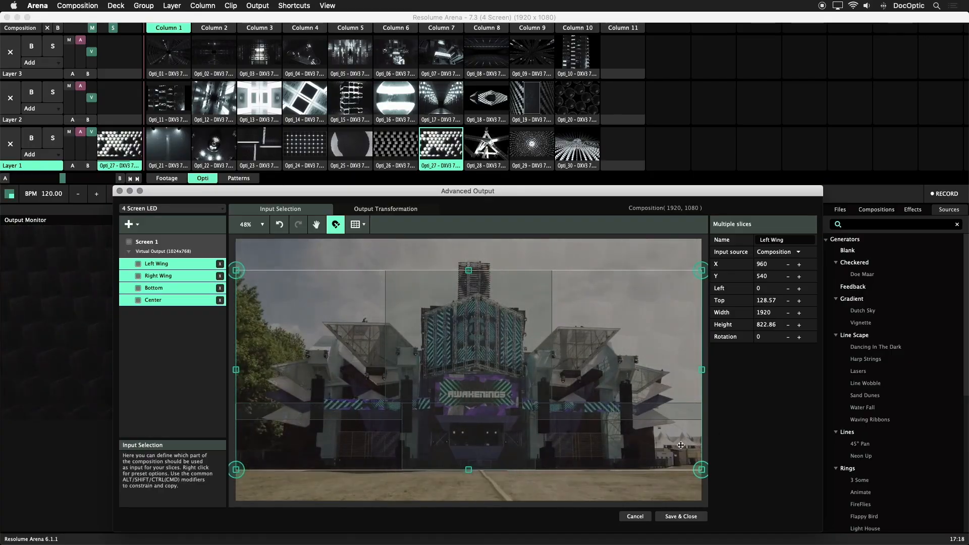
# Step: Save and close the advanced output setup, and clear the clip playing on Layer 1
pyautogui.click(696, 518)
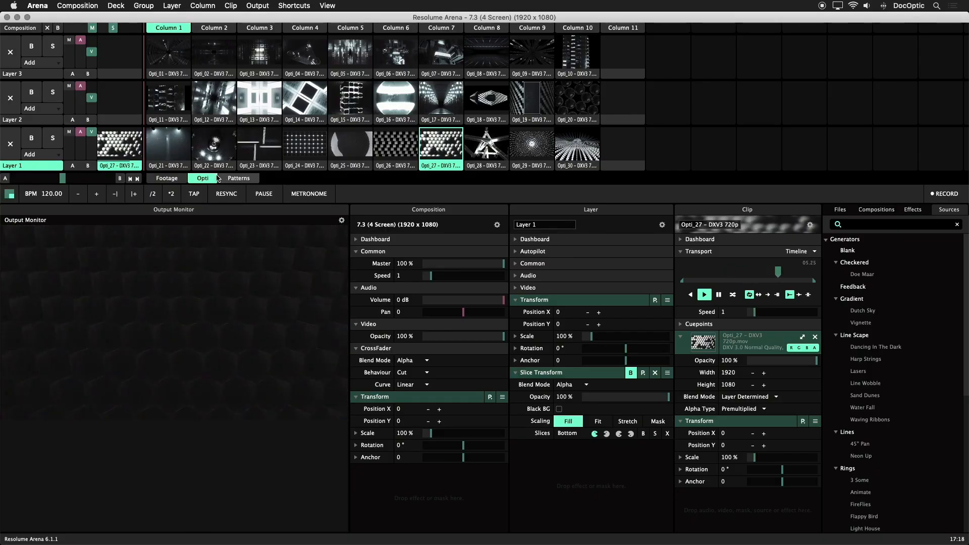
pyautogui.click(16, 144)
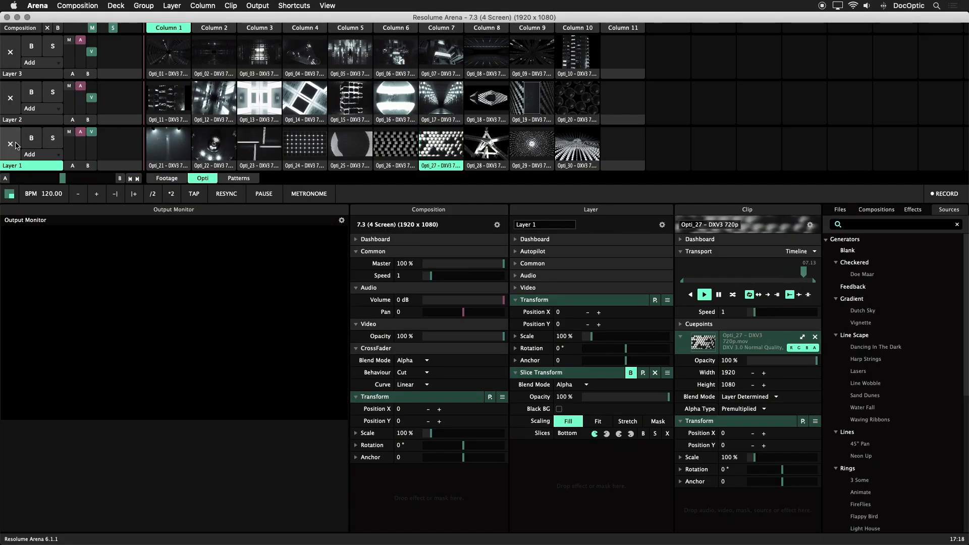
# Step: Select Layer 3 and play clip Opti_01, followed by Opti_05, on the Center slice
pyautogui.click(36, 76)
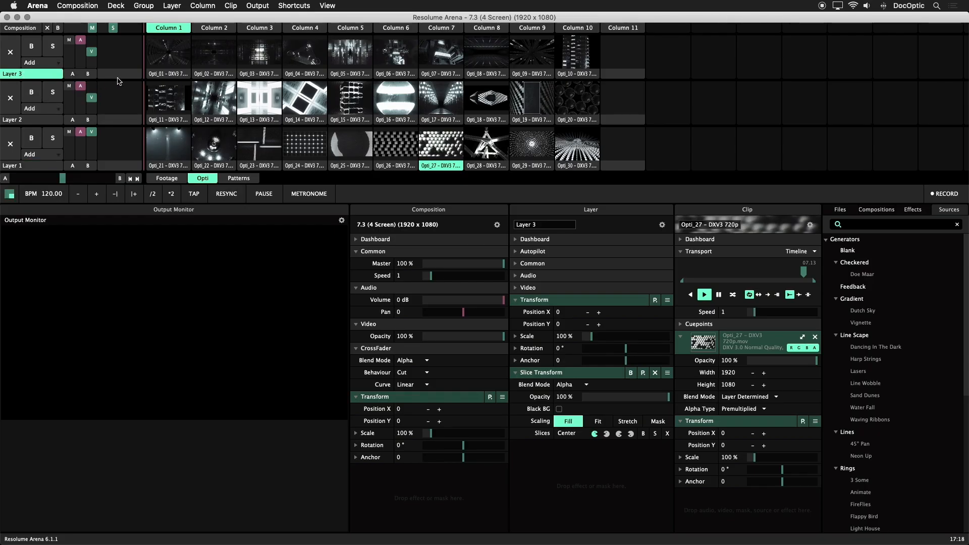
pyautogui.click(168, 58)
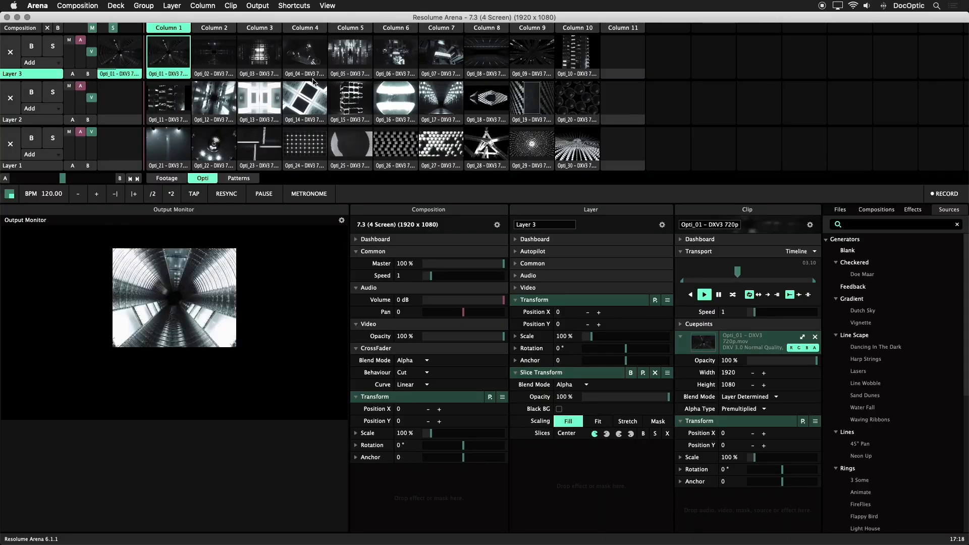
pyautogui.click(356, 57)
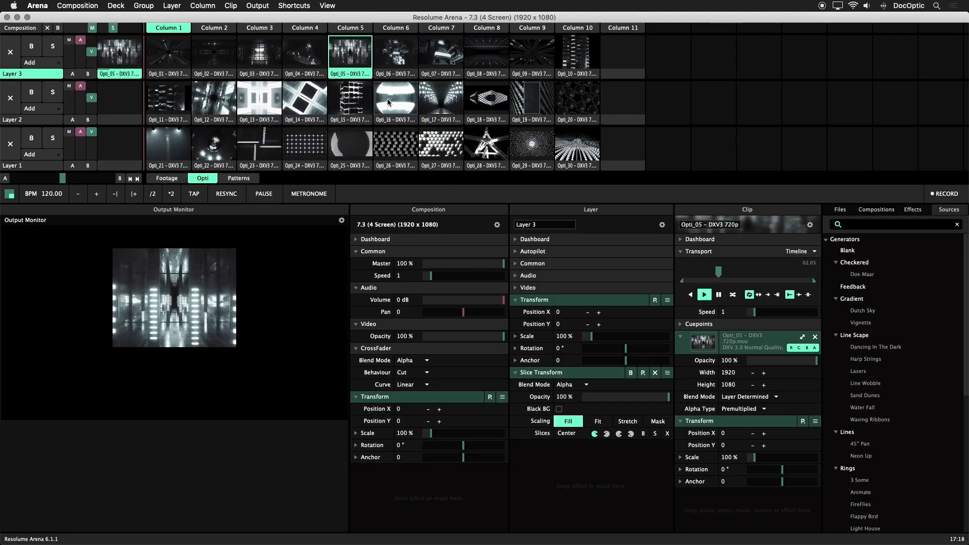
# Step: Show the Slices browser and assign the Center slice to Layer 3's Slice Transform effect
pyautogui.click(327, 7)
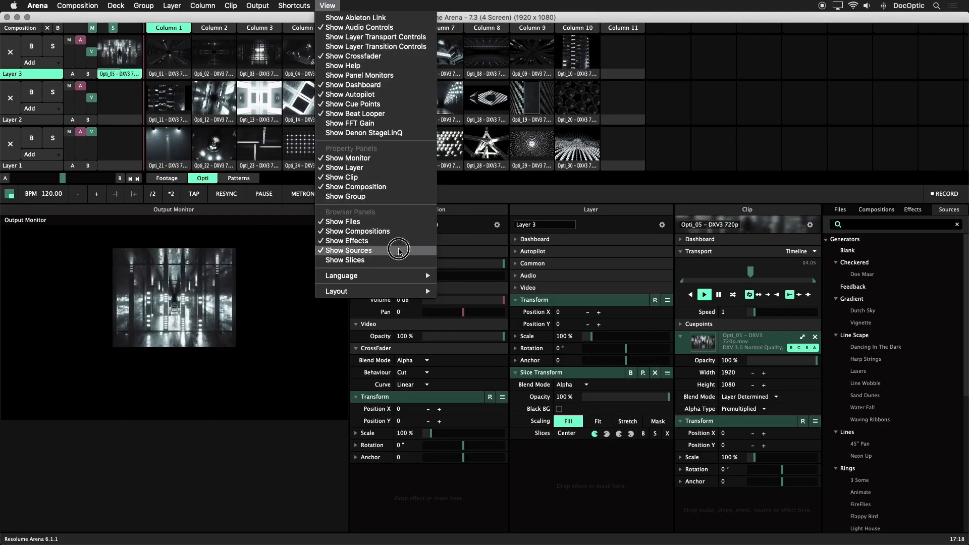
pyautogui.click(405, 261)
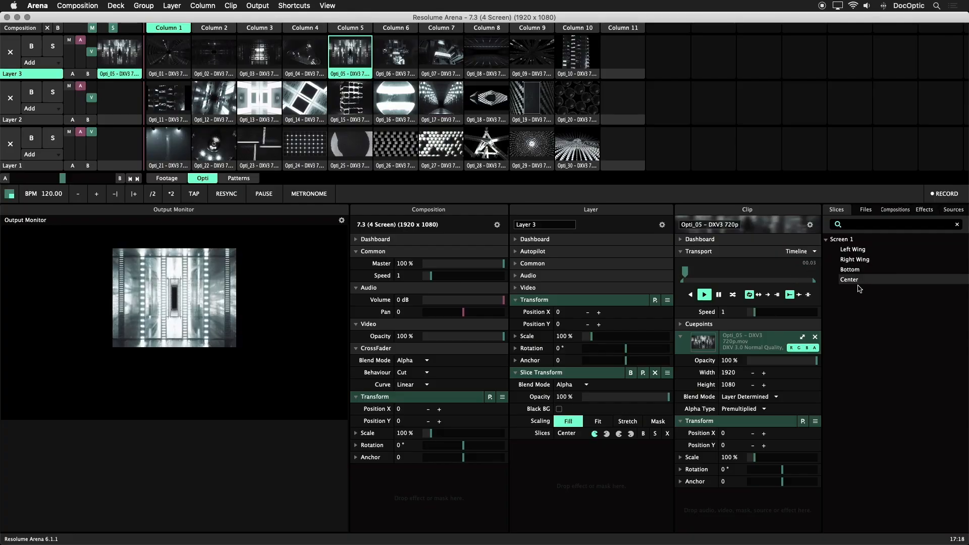
pyautogui.moveTo(856, 280); pyautogui.dragTo(566, 433)
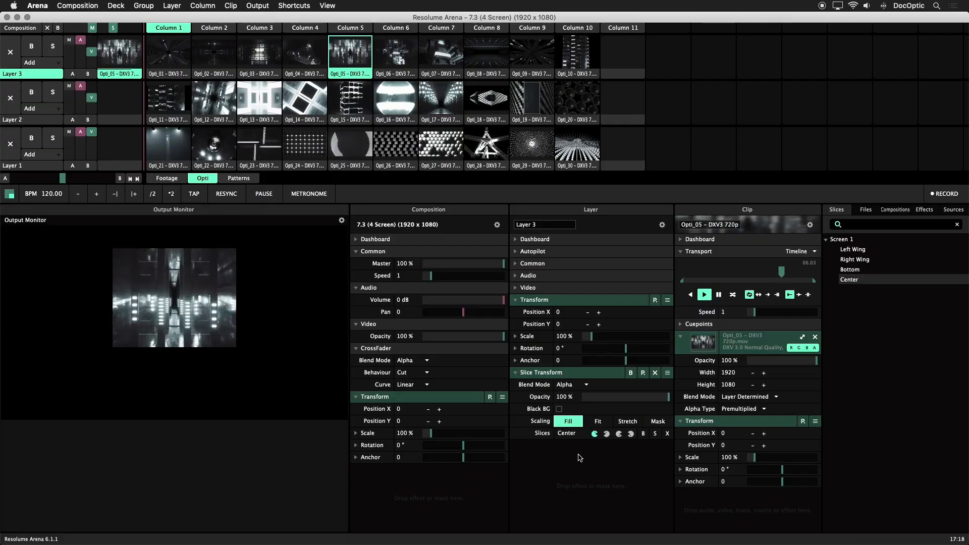
# Step: Play clip Opti_15 on Layer 2 and replace it with Opti_11 for the wing slices
pyautogui.click(350, 101)
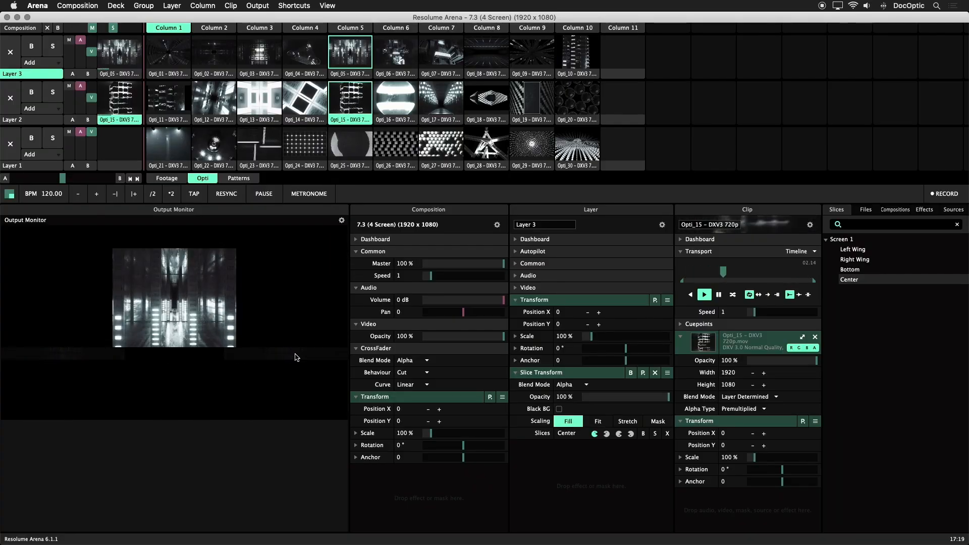
pyautogui.click(168, 100)
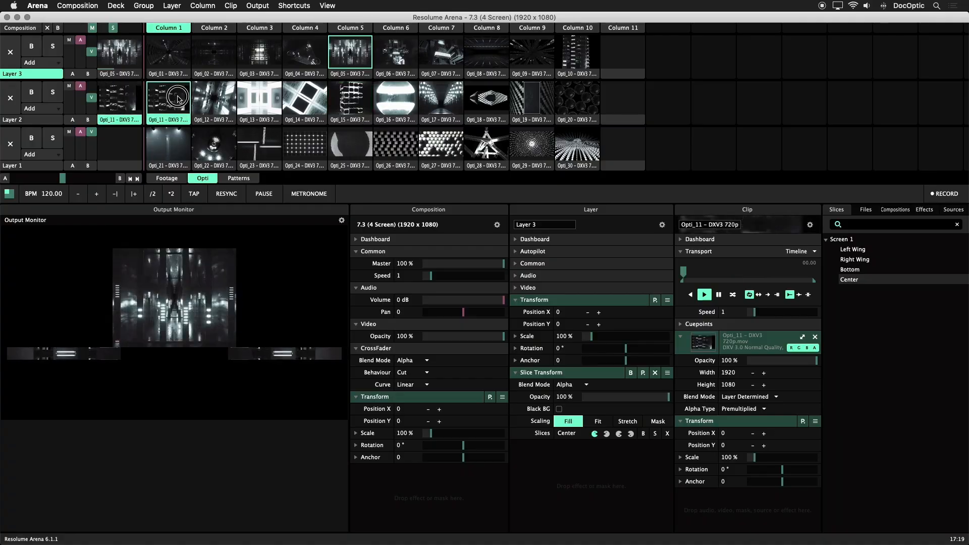
# Step: In Layer 2's Slice Transform, flip the Left Wing slice horizontally and return the Right Wing slice to its normal orientation
pyautogui.click(126, 116)
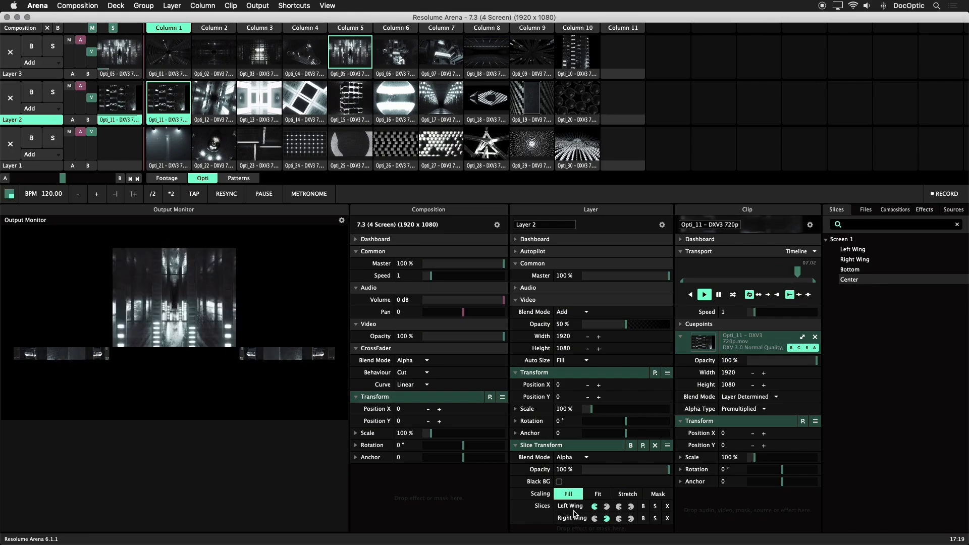
pyautogui.click(605, 519)
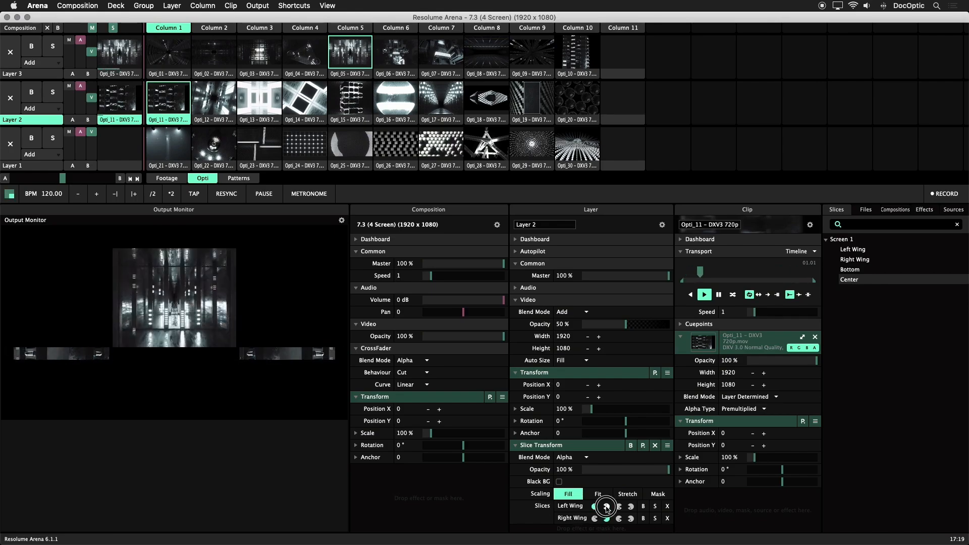
pyautogui.click(606, 506)
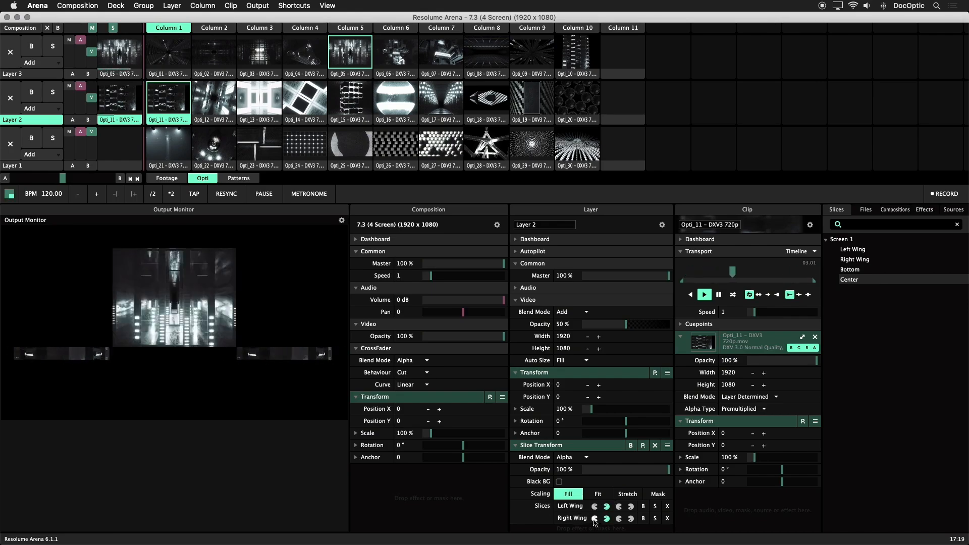
pyautogui.click(594, 520)
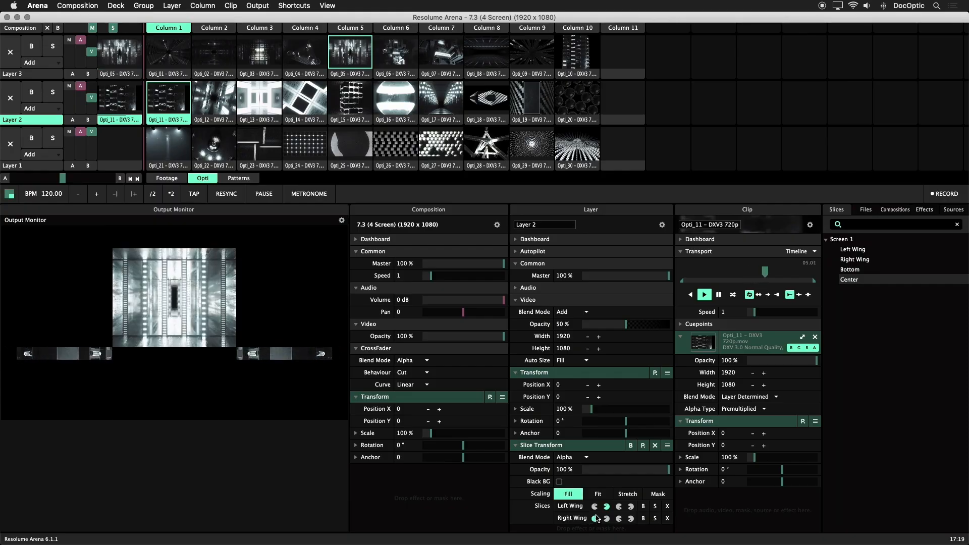
pyautogui.click(594, 507)
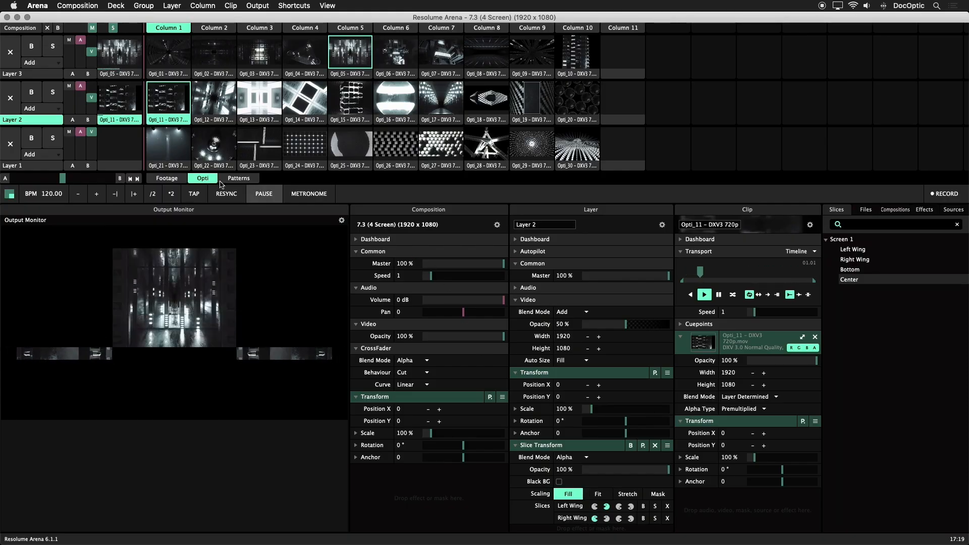
# Step: Select Layer 1, turn off the bypass of its Slice Transform, and play clip Opti_24 on the Bottom slice
pyautogui.click(31, 165)
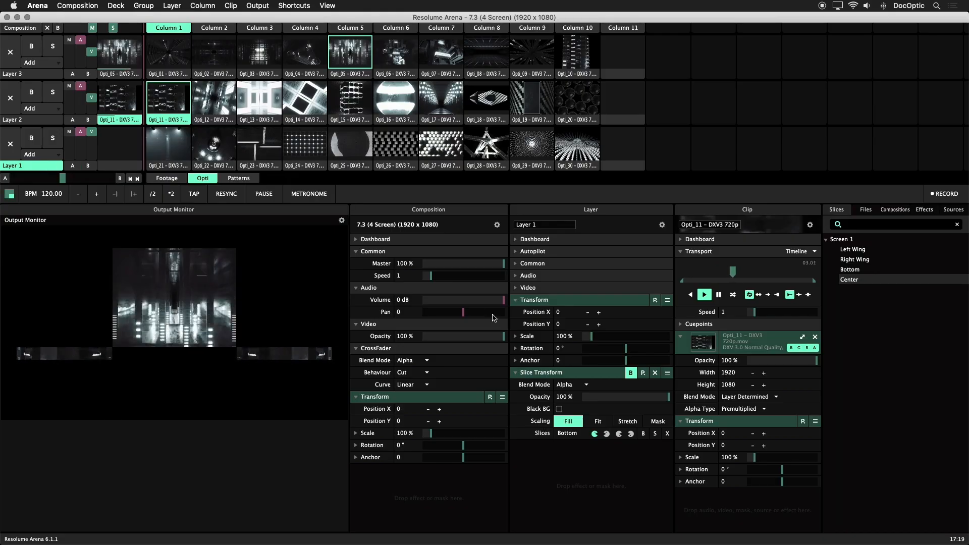
pyautogui.click(306, 147)
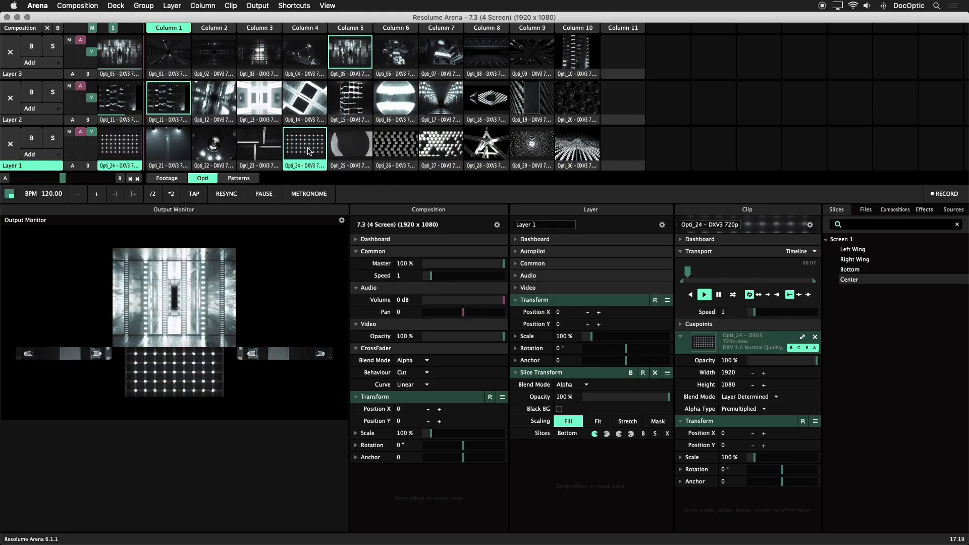